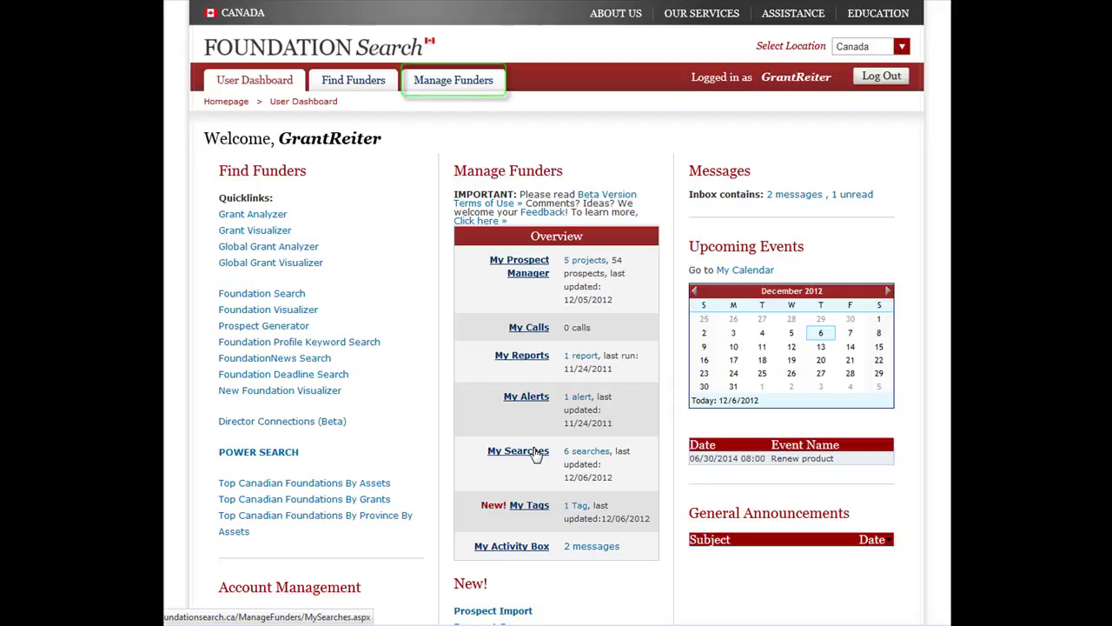
- Go to Manage Funders and open the My Searches list of six saved searches
{"action": "left_click", "coordinate": [447, 85]}
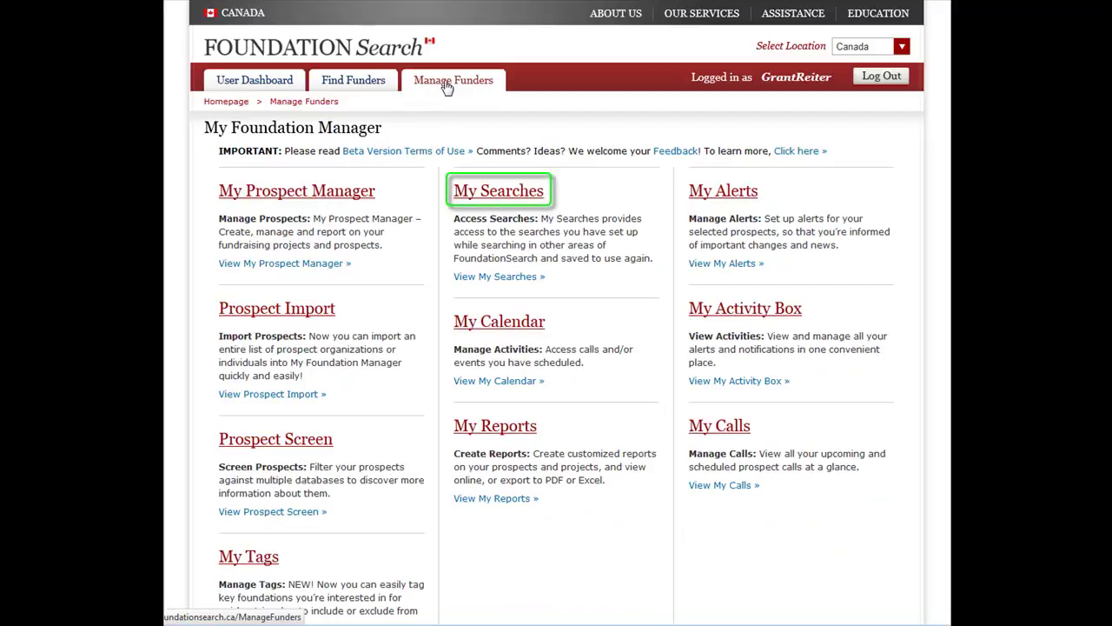
{"action": "left_click", "coordinate": [535, 197]}
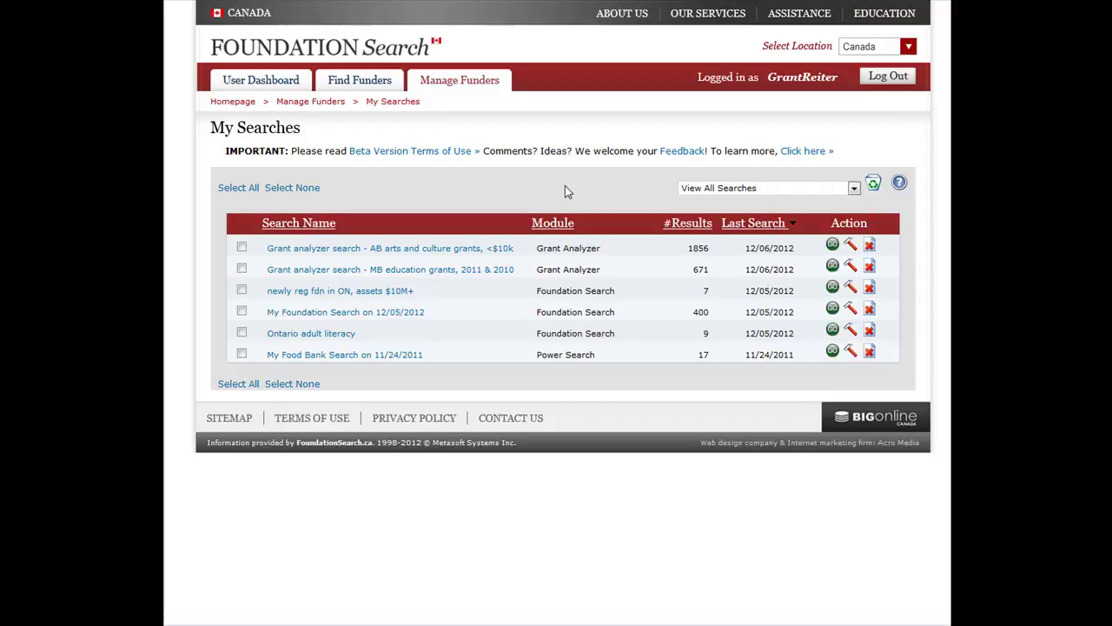
- Sort saved searches by Search Name, Module, #Results, then Last Search with newest first
{"action": "left_click", "coordinate": [330, 224]}
{"action": "left_click", "coordinate": [330, 224]}
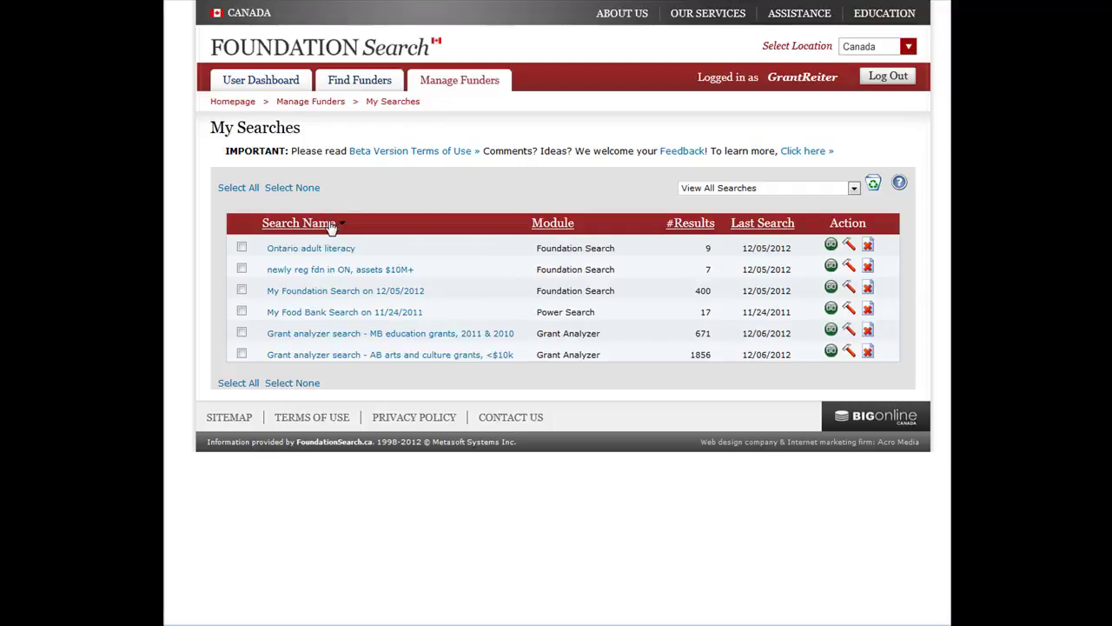
{"action": "left_click", "coordinate": [566, 223]}
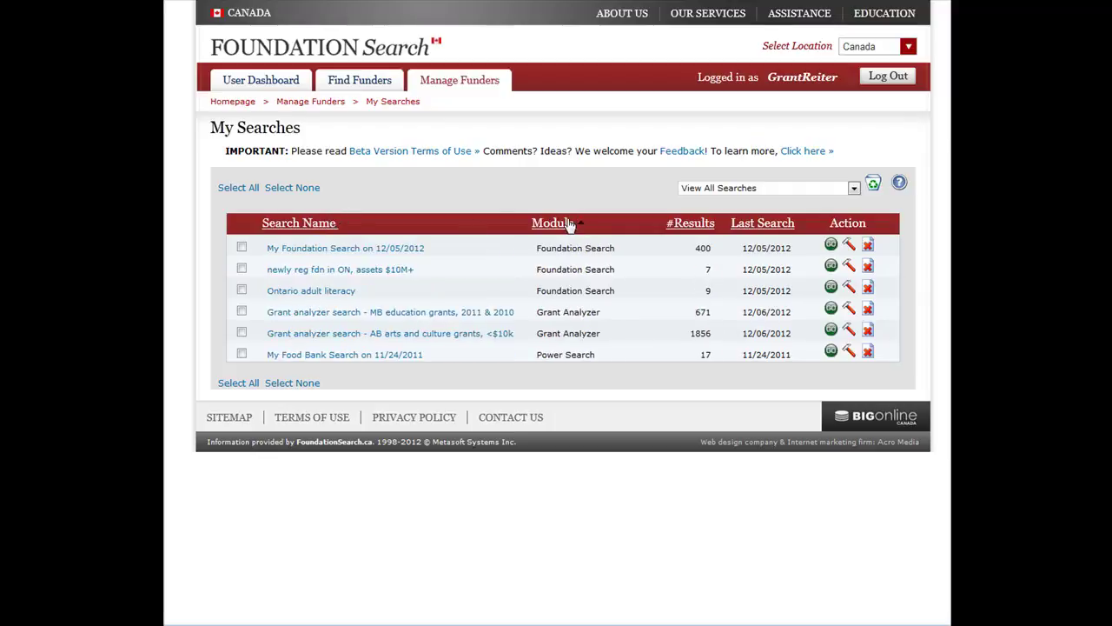
{"action": "left_click", "coordinate": [569, 224]}
{"action": "left_click", "coordinate": [689, 223]}
{"action": "left_click", "coordinate": [690, 224]}
{"action": "left_click", "coordinate": [768, 223]}
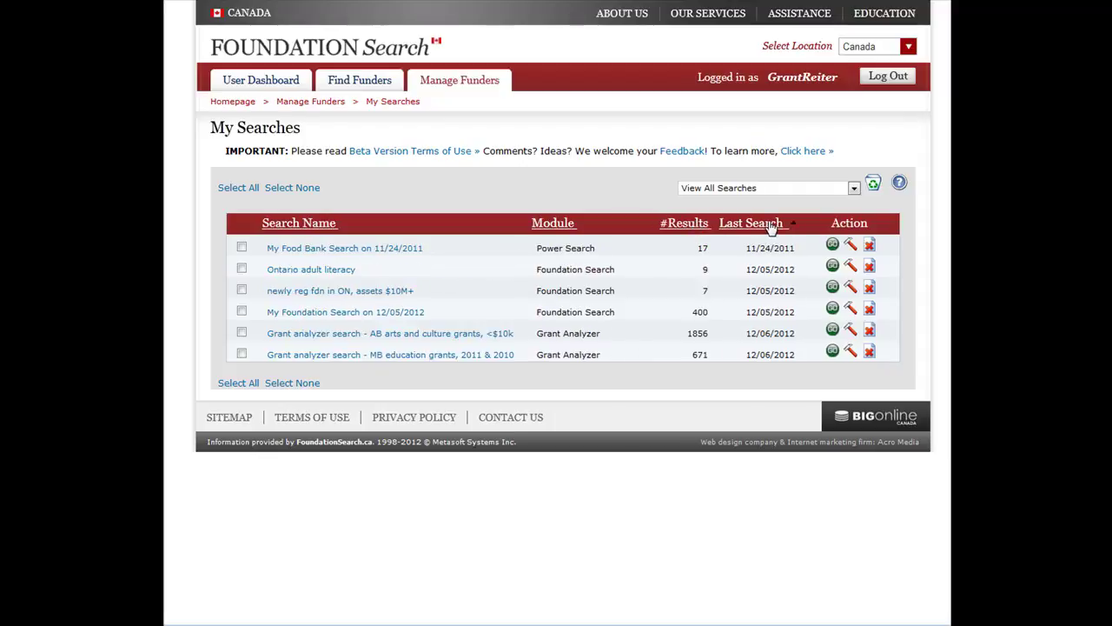
{"action": "left_click", "coordinate": [771, 224]}
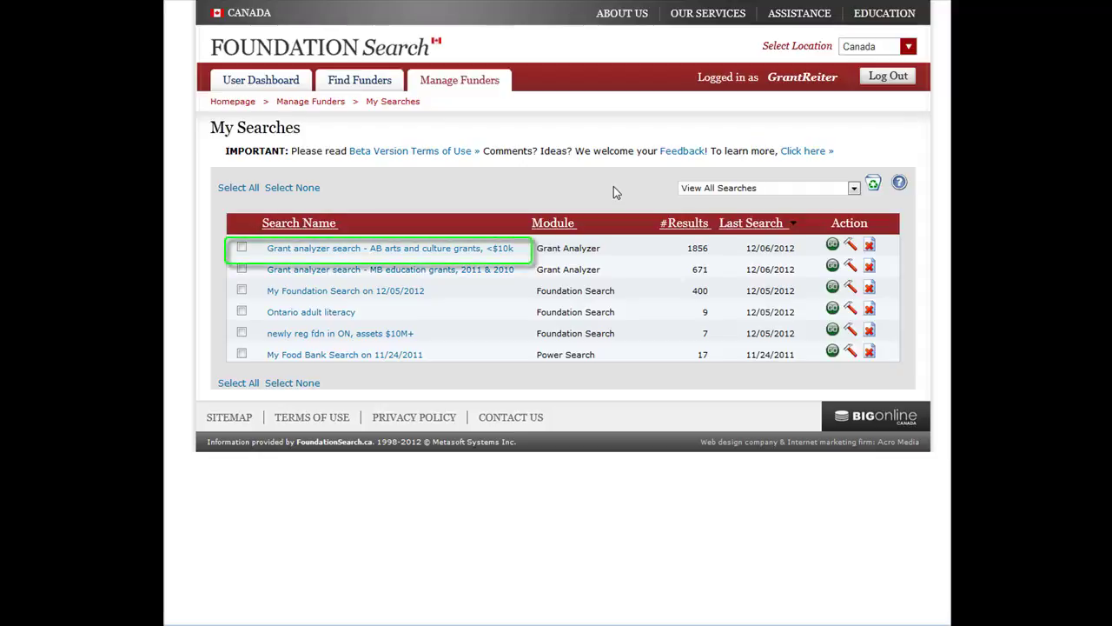
- Rename the AB arts and culture search to 'Grant analyzer search - AB arts grants, <$10k' and save it
{"action": "left_click", "coordinate": [435, 249]}
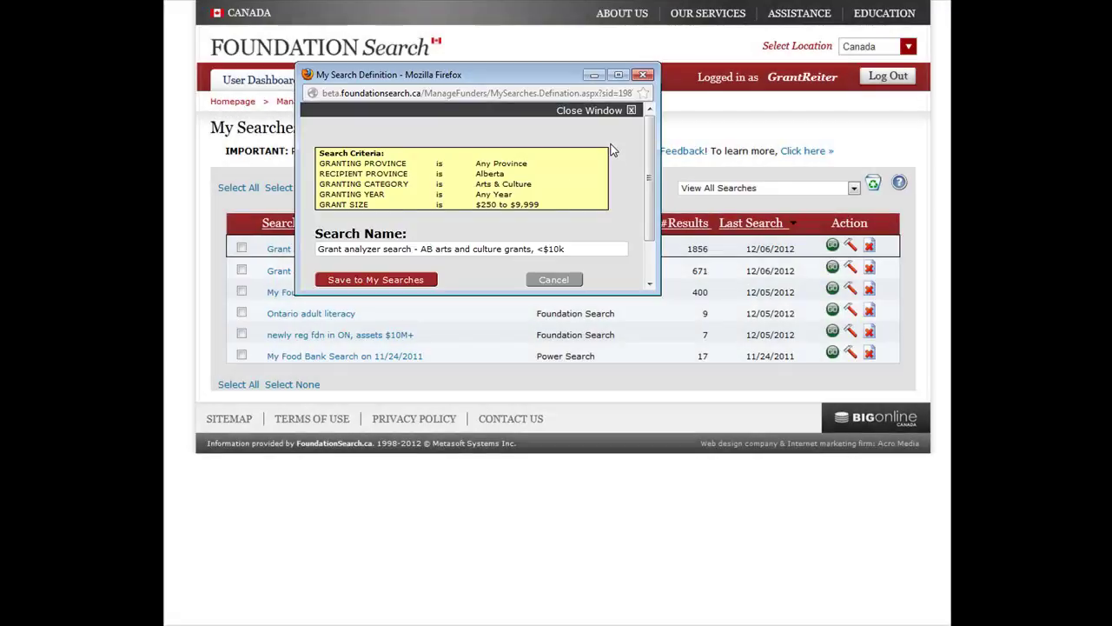
{"action": "key", "text": "BackSpace"}
{"action": "key", "text": "BackSpace"}
{"action": "key", "text": "BackSpace"}
{"action": "key", "text": "BackSpace"}
{"action": "key", "text": "BackSpace"}
{"action": "key", "text": "BackSpace"}
{"action": "key", "text": "BackSpace"}
{"action": "key", "text": "BackSpace"}
{"action": "key", "text": "BackSpace"}
{"action": "key", "text": "BackSpace"}
{"action": "key", "text": "BackSpace"}
{"action": "key", "text": "BackSpace"}
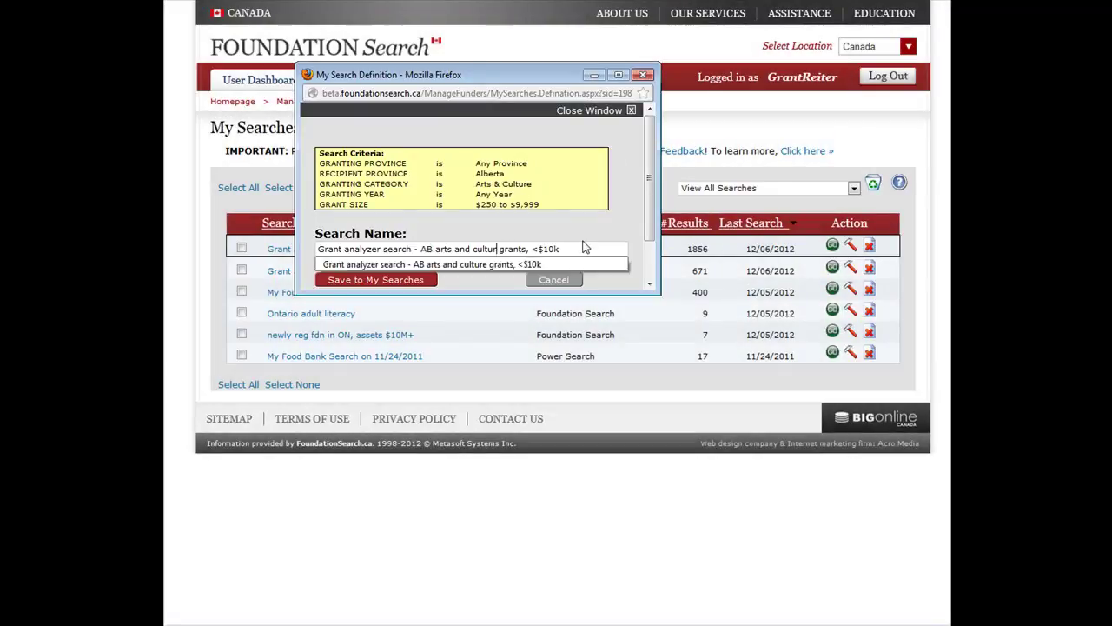
{"action": "key", "text": "BackSpace"}
{"action": "key", "text": "Escape"}
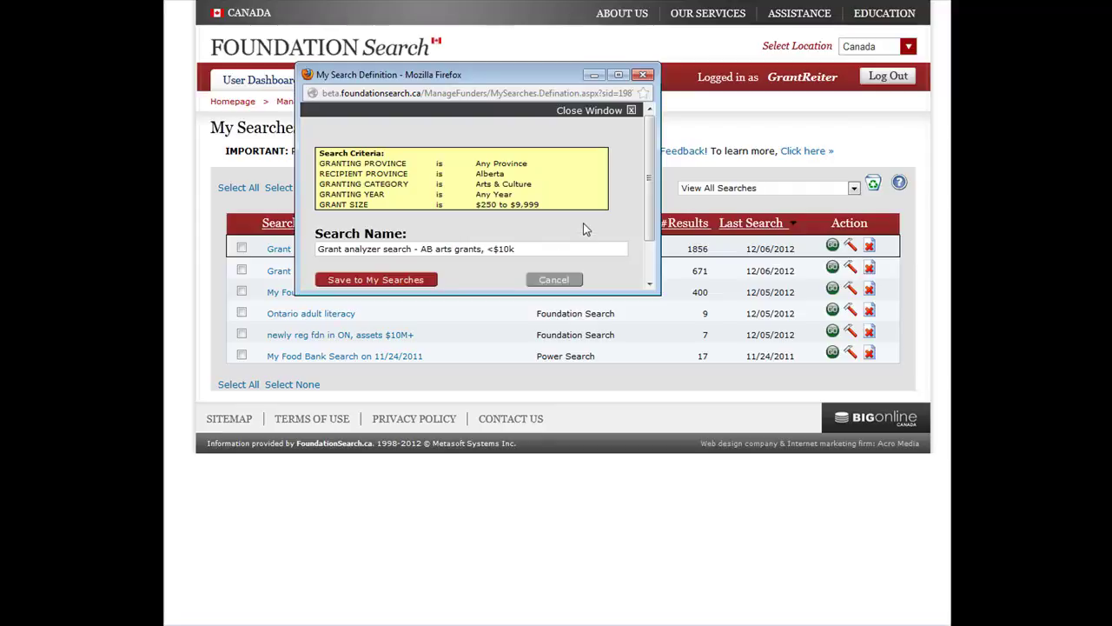
{"action": "left_click", "coordinate": [400, 278]}
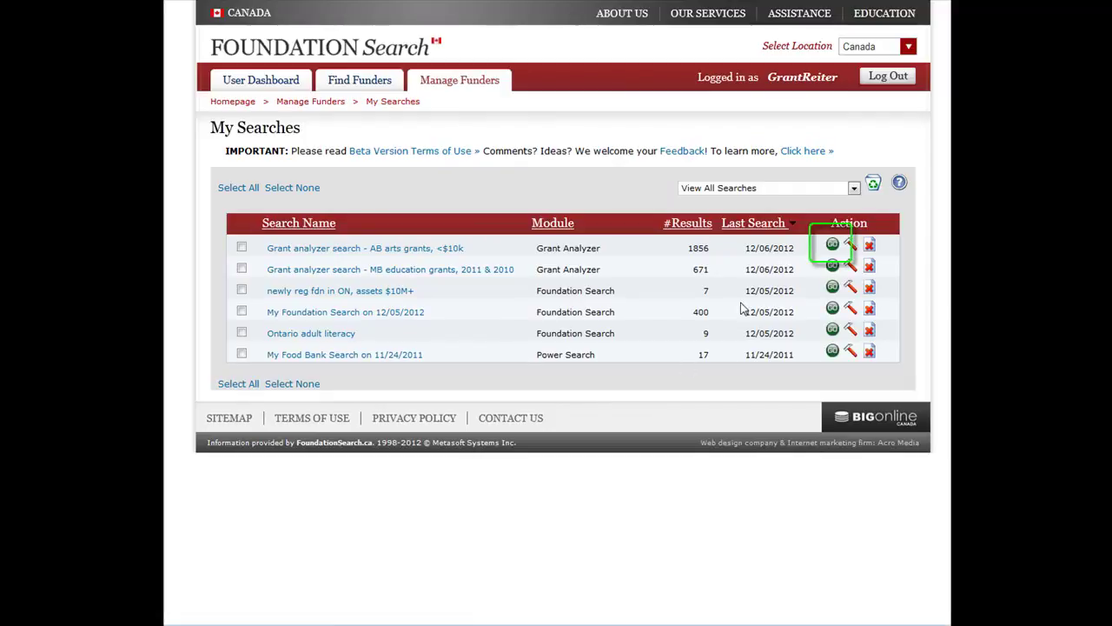
- Rerun the AB arts grants search with Granting Year limited to 2011 and 2010, yielding 368 grants
{"action": "left_click", "coordinate": [833, 244]}
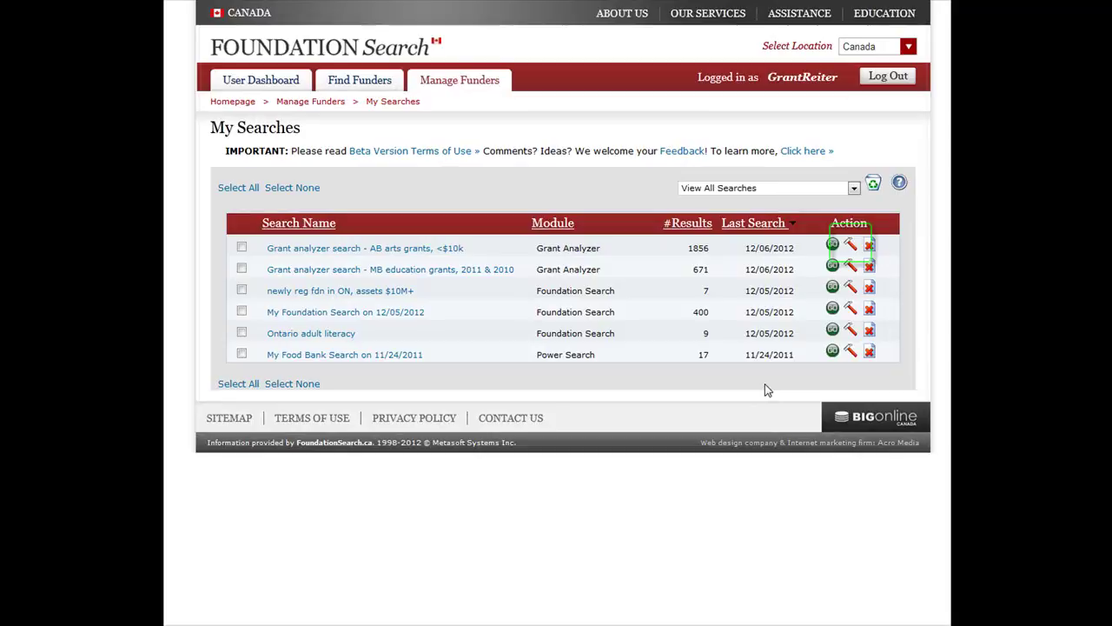
{"action": "left_click", "coordinate": [851, 248]}
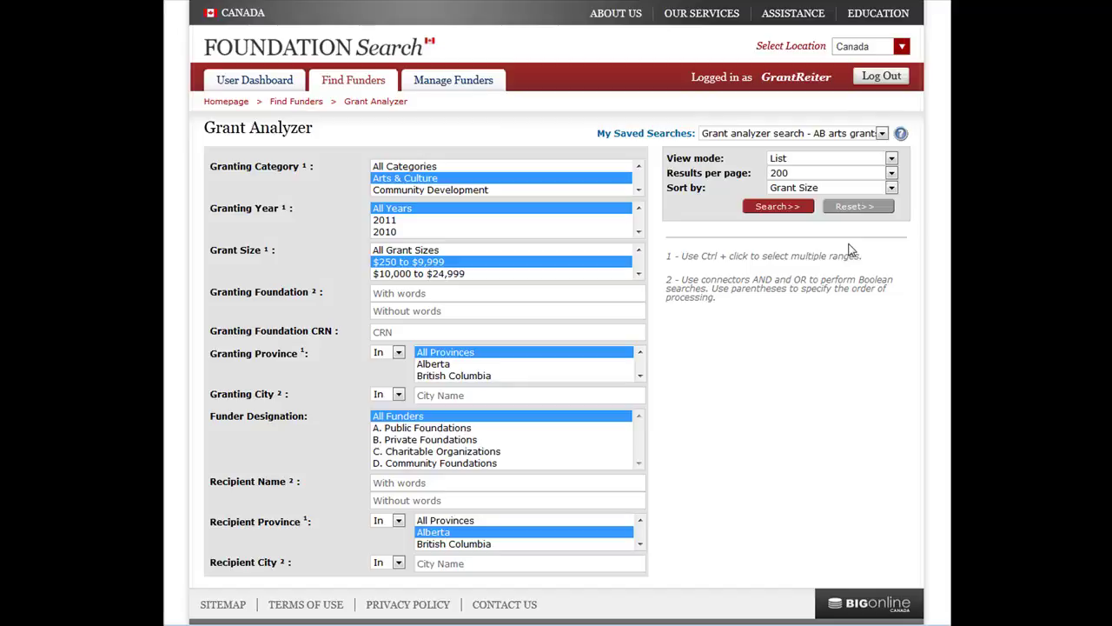
{"action": "left_click", "coordinate": [479, 222]}
{"action": "left_click", "coordinate": [479, 232], "text": "ctrl"}
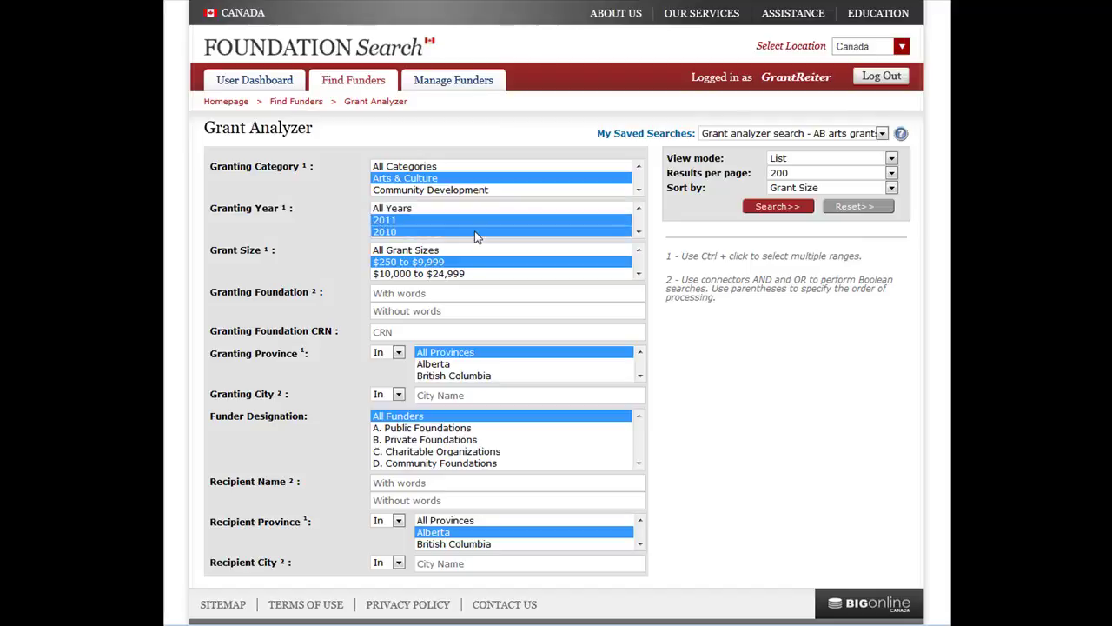
{"action": "left_click", "coordinate": [790, 210]}
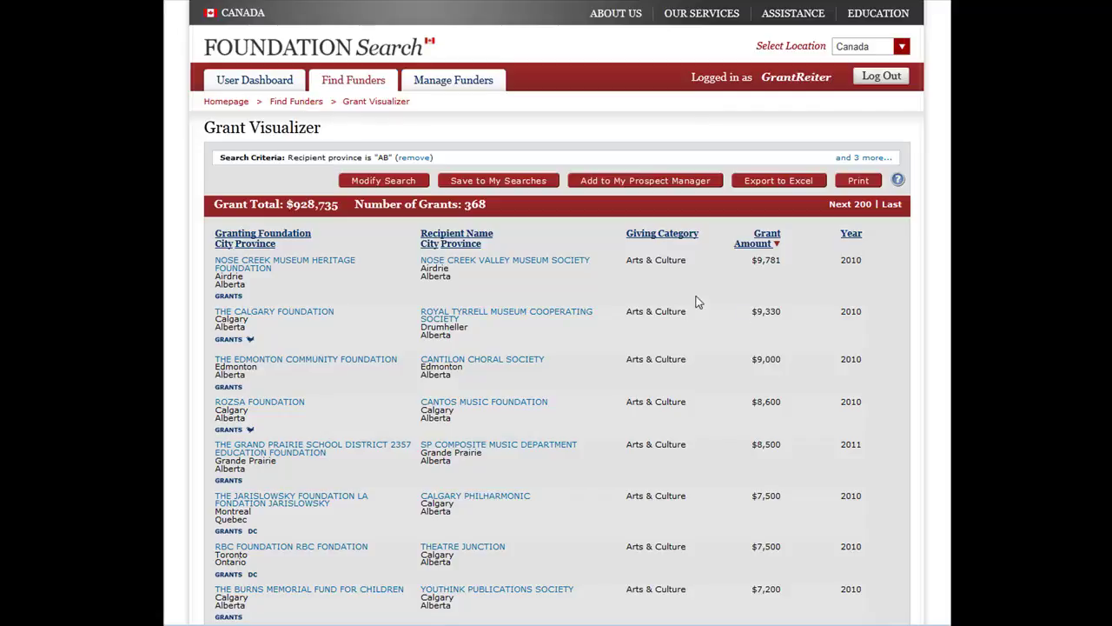
- Save the results as 'Grant analyzer search on 12/06/2012 - AB arts grants, 2011, 2010'
{"action": "left_click", "coordinate": [537, 182]}
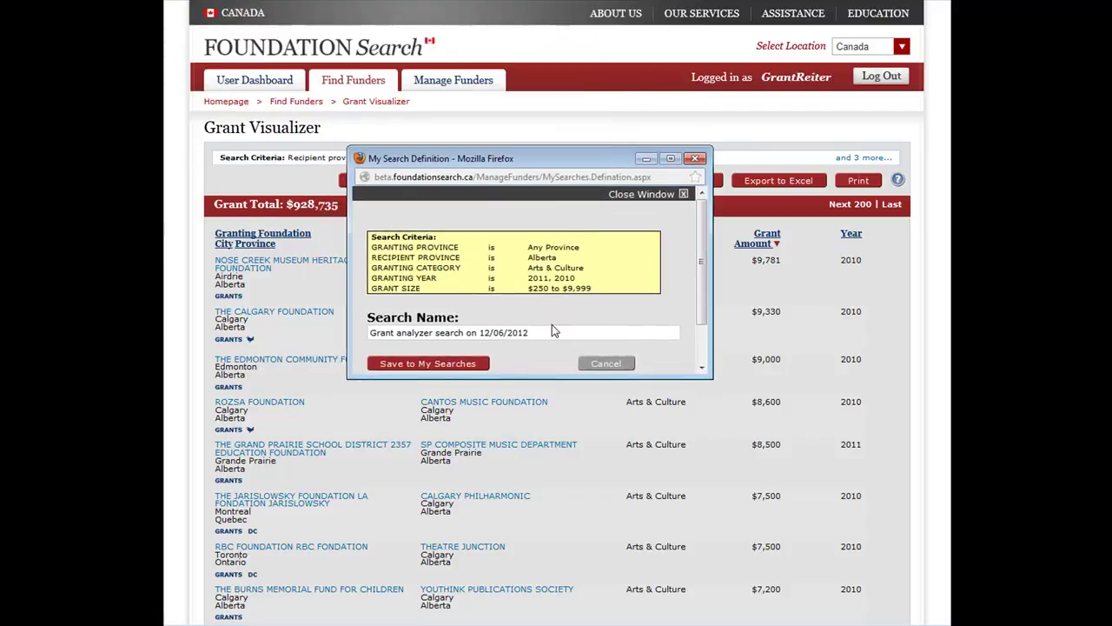
{"action": "type", "text": "- AB arts grants, 2011, 20"}
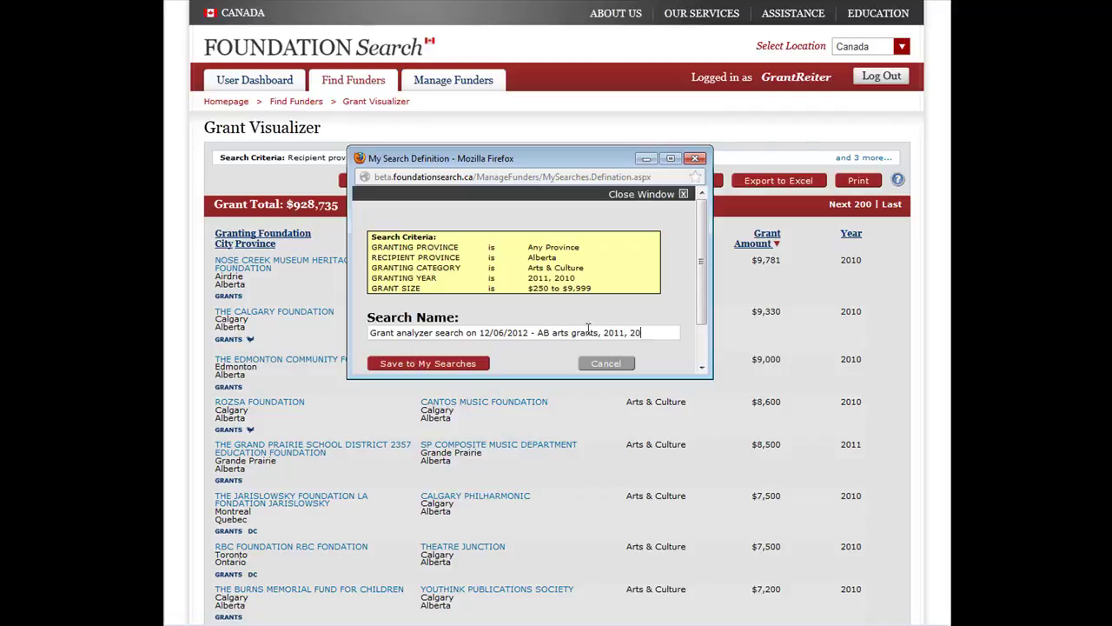
{"action": "type", "text": "10"}
{"action": "left_click", "coordinate": [461, 367]}
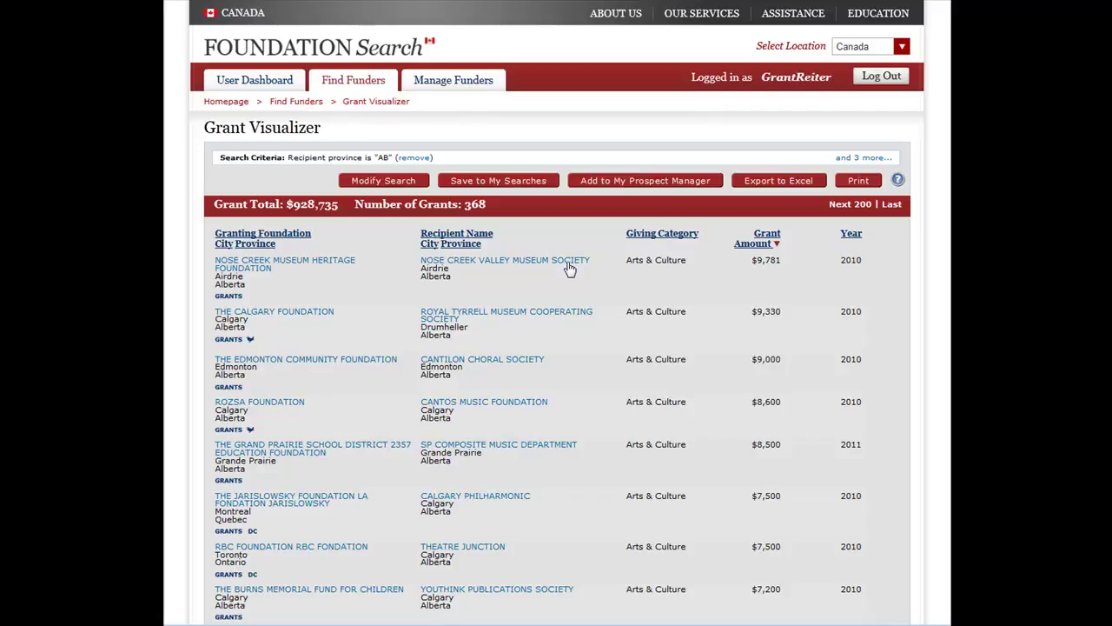
- Reopen My Searches showing seven searches, then start and cancel removing the newest AB arts search
{"action": "left_click", "coordinate": [453, 80]}
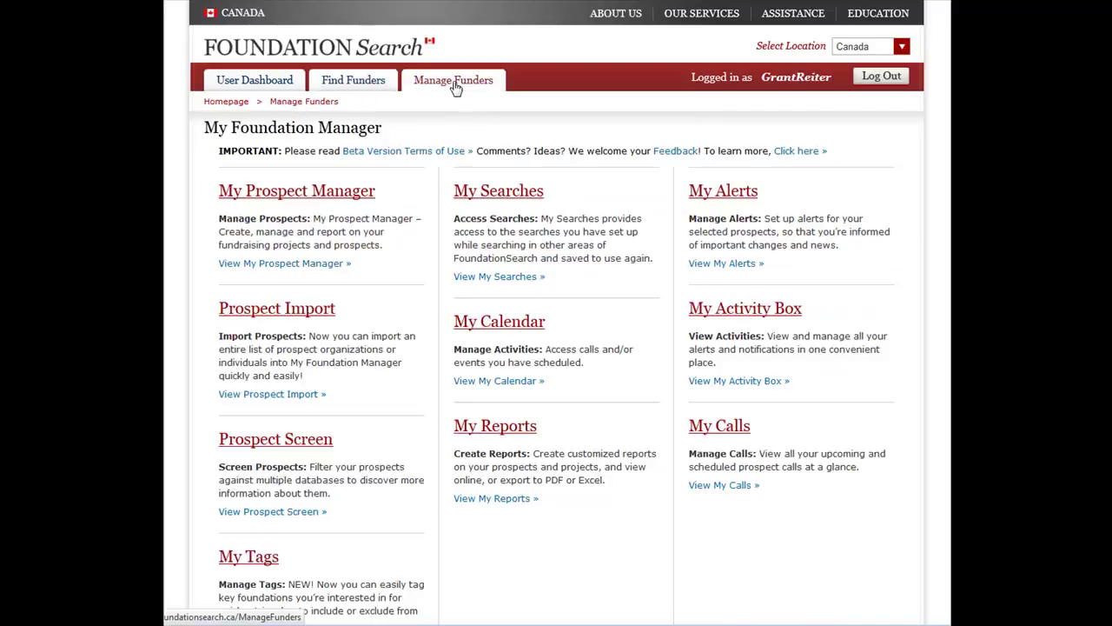
{"action": "left_click", "coordinate": [498, 190]}
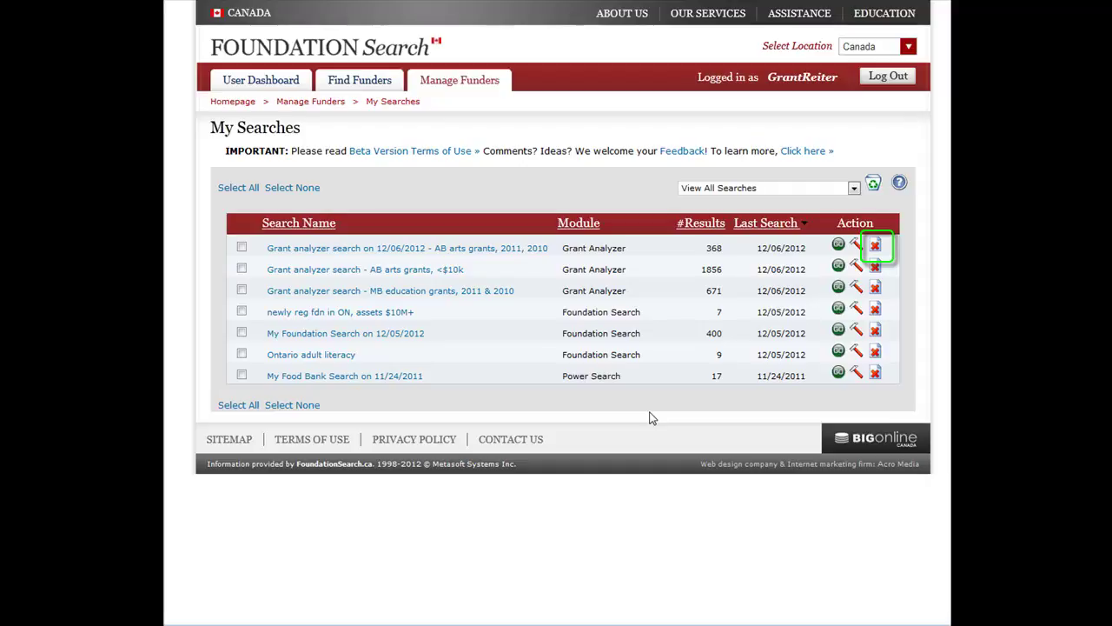
{"action": "left_click", "coordinate": [875, 248]}
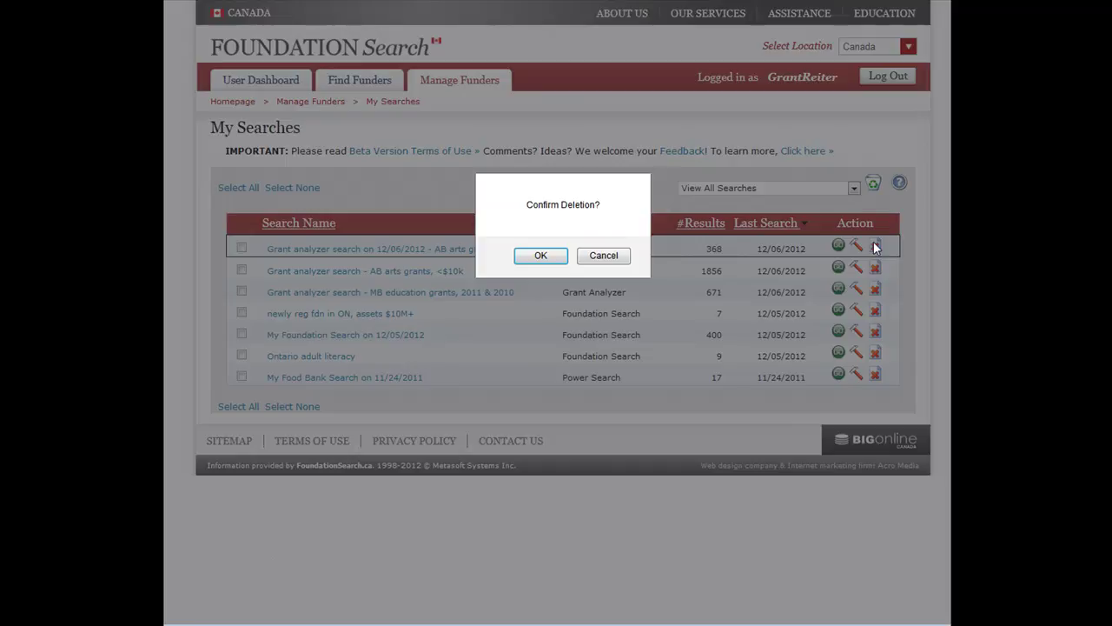
{"action": "left_click", "coordinate": [604, 256]}
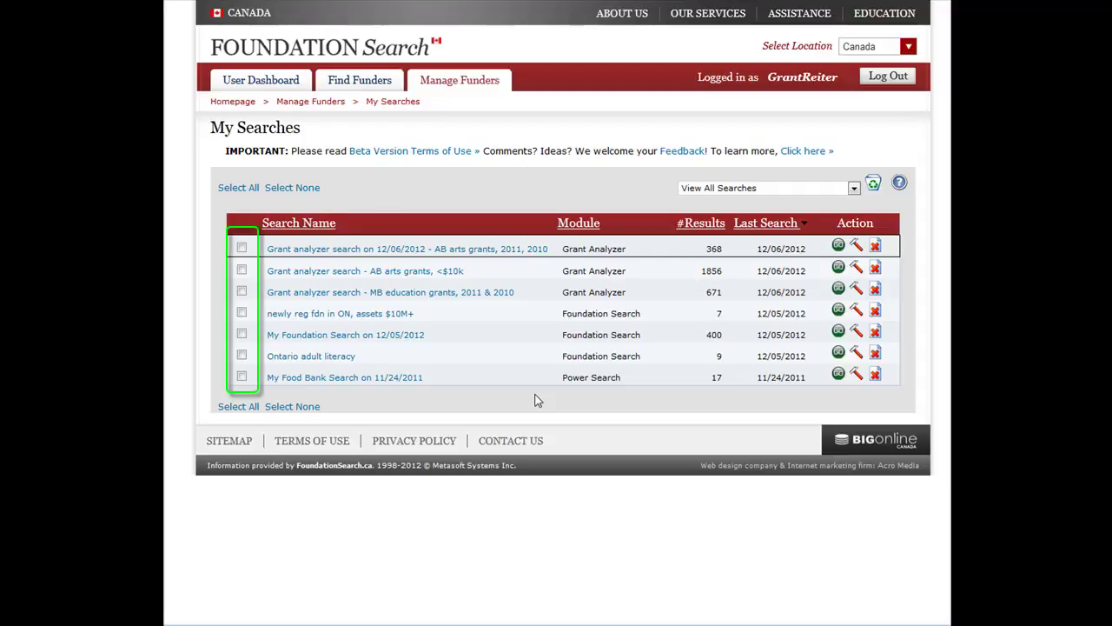
{"action": "left_click", "coordinate": [241, 248]}
{"action": "left_click", "coordinate": [242, 271]}
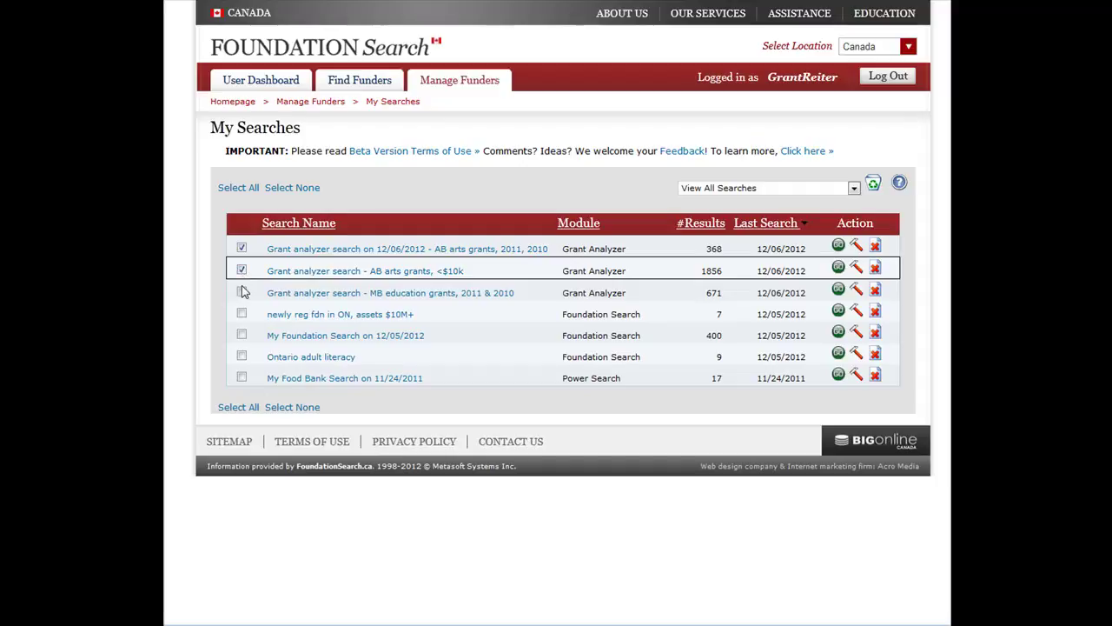
{"action": "left_click", "coordinate": [242, 291]}
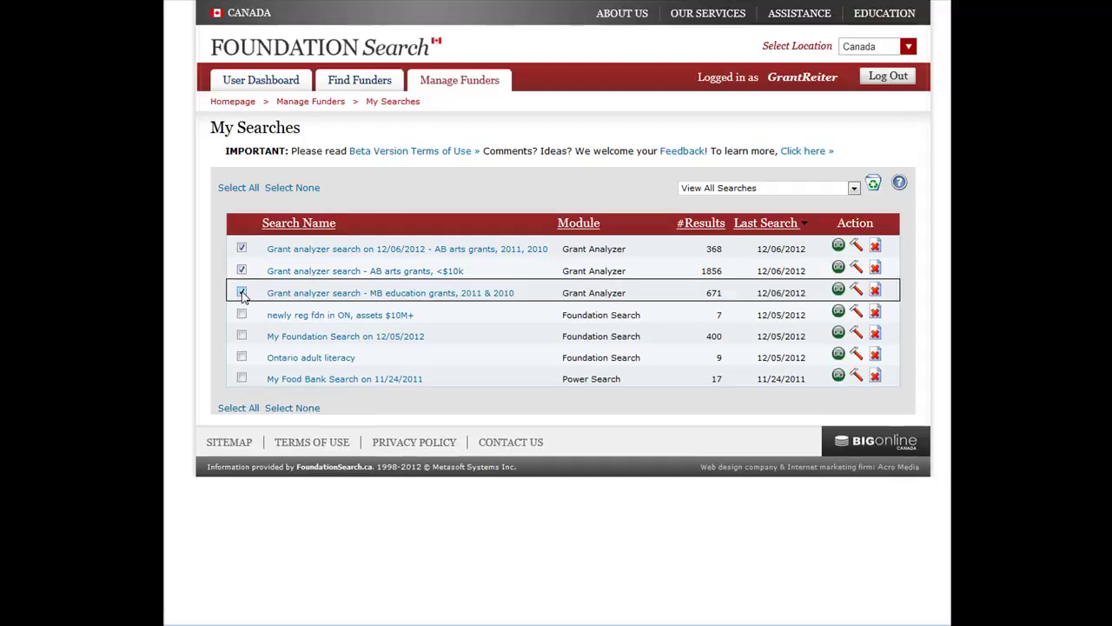
{"action": "left_click", "coordinate": [874, 185]}
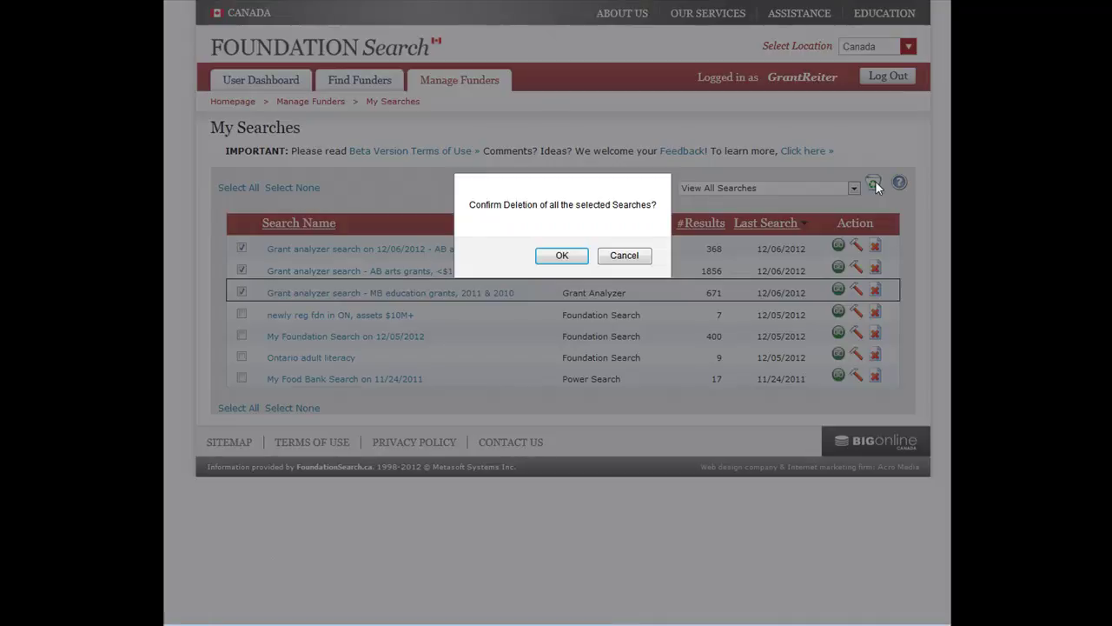
{"action": "left_click", "coordinate": [629, 255]}
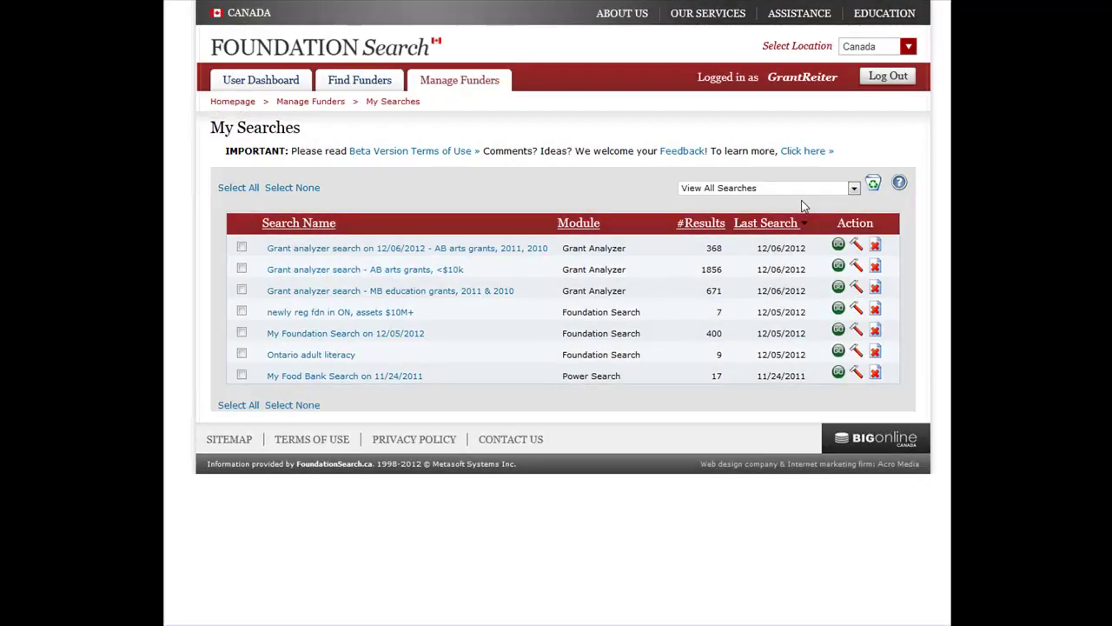
- View the saved searches by FoundationSearch Modules and expand the Power Search group
{"action": "left_click", "coordinate": [854, 189]}
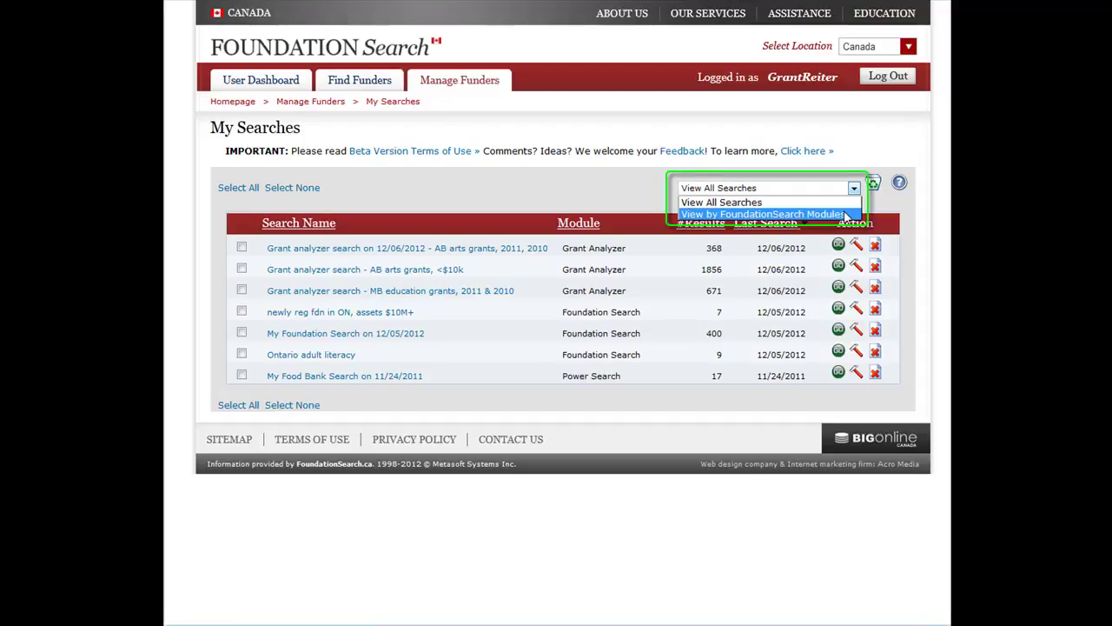
{"action": "left_click", "coordinate": [845, 215]}
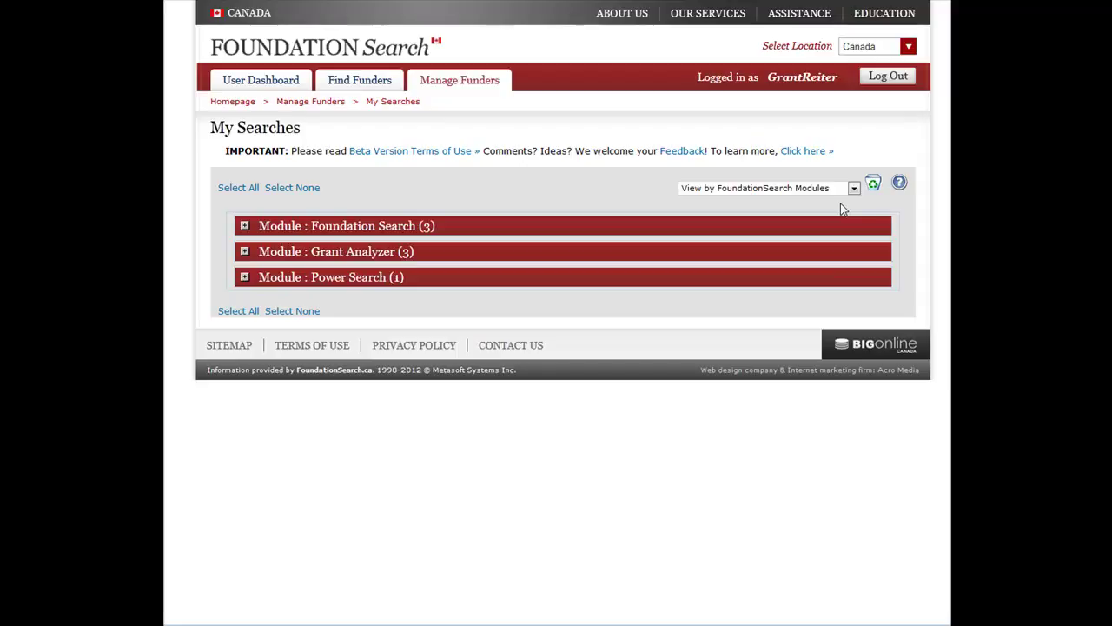
{"action": "left_click", "coordinate": [244, 280]}
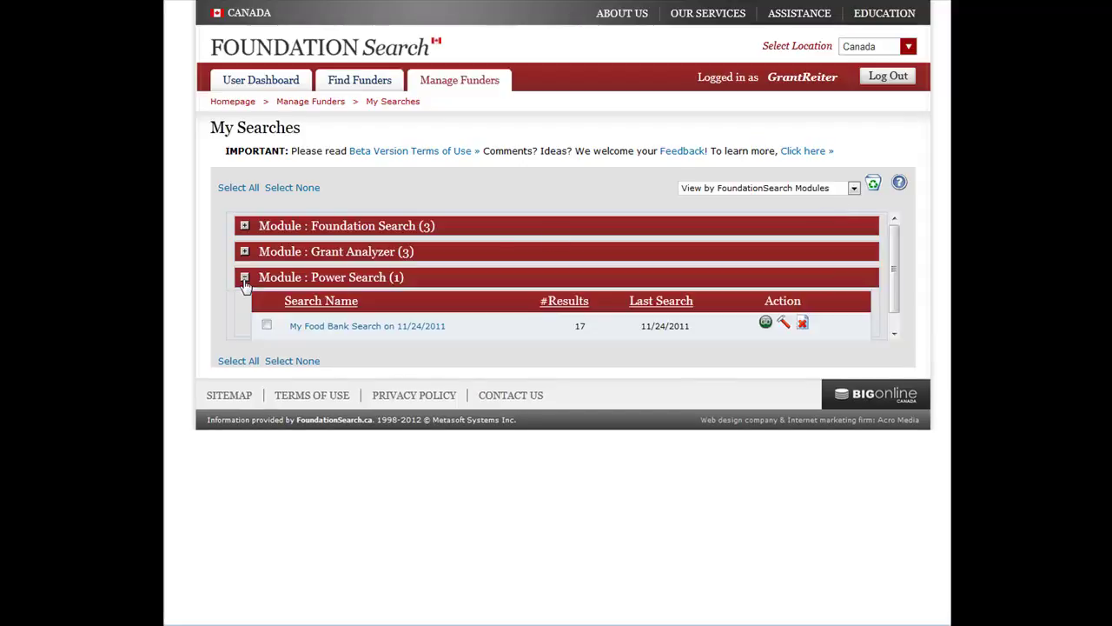